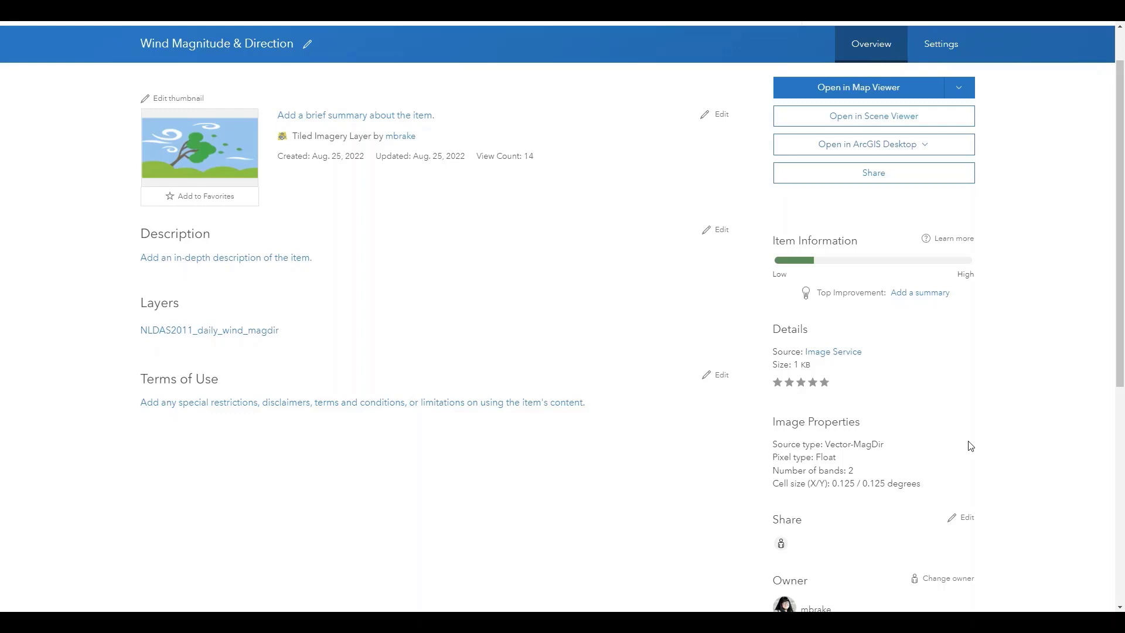
Review the Wind layer's Image Properties and bring up the Sea Ice Flow item Overview.
left_click(877, 448)
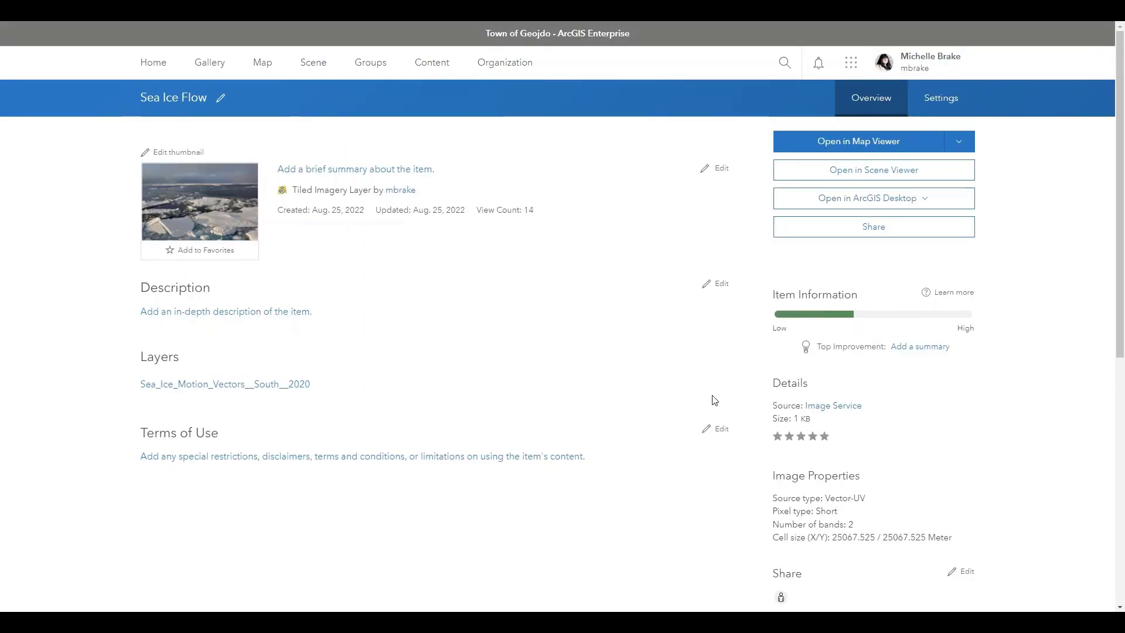
left_click(866, 499)
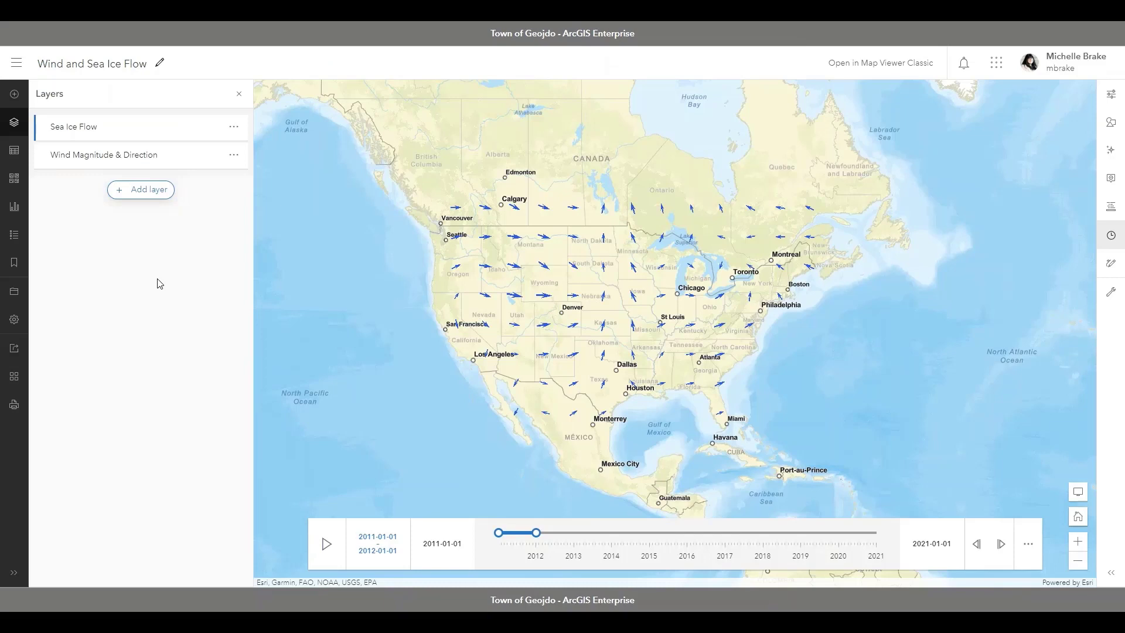
Switch the basemap to Nova Map and return to the Layers list.
left_click(14, 178)
scroll(172, 291, "down", 3)
scroll(171, 326, "down", 2)
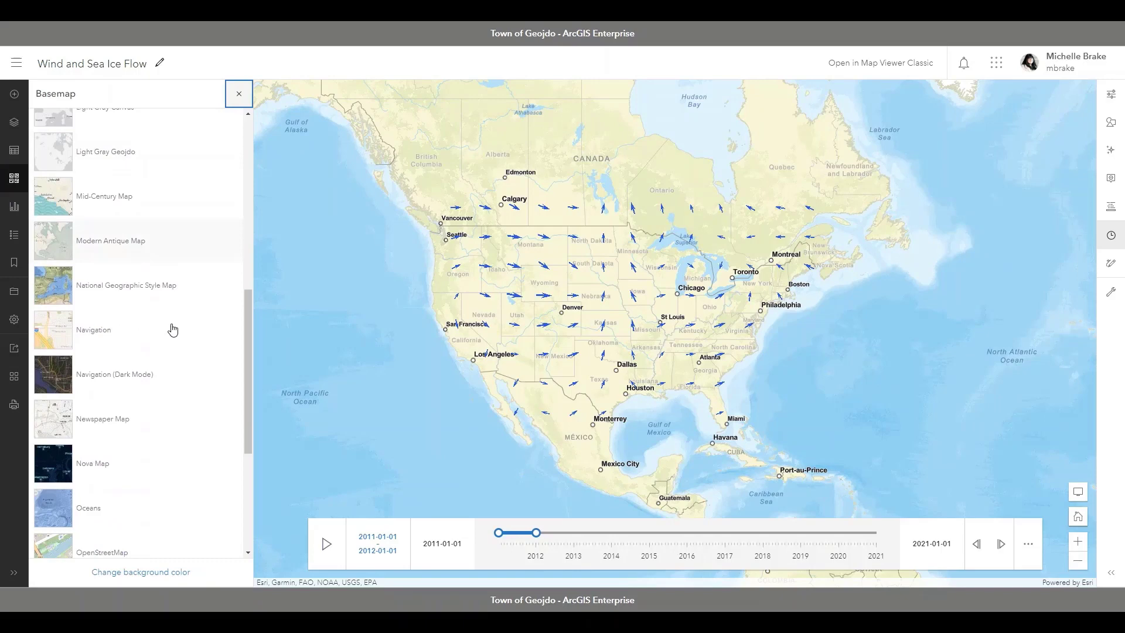
scroll(149, 343, "down", 2)
left_click(122, 361)
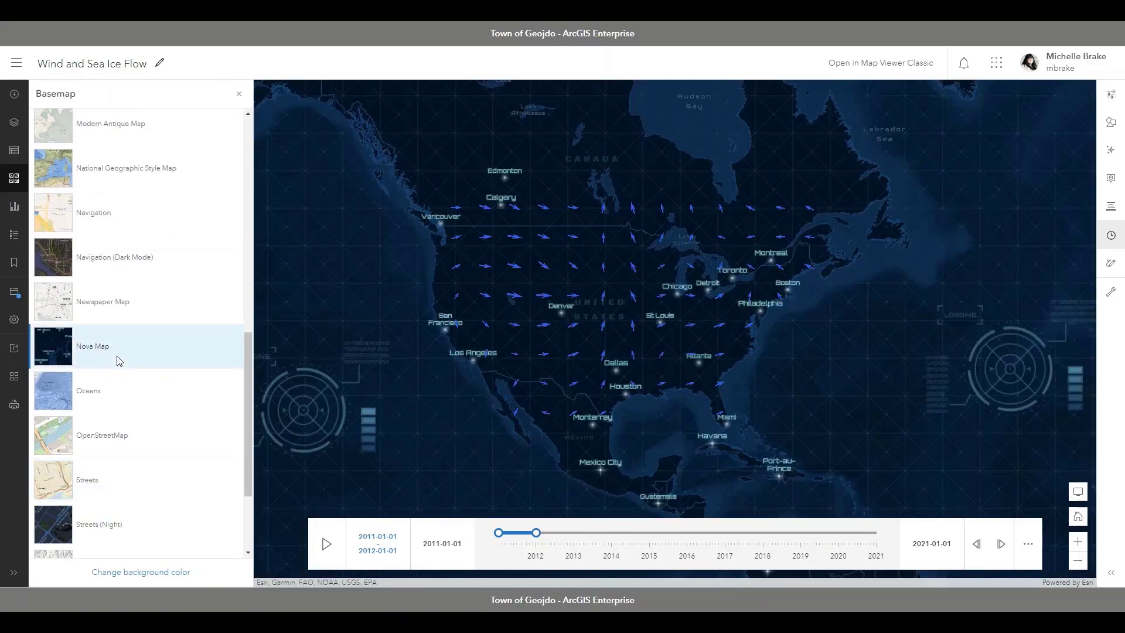
left_click(14, 122)
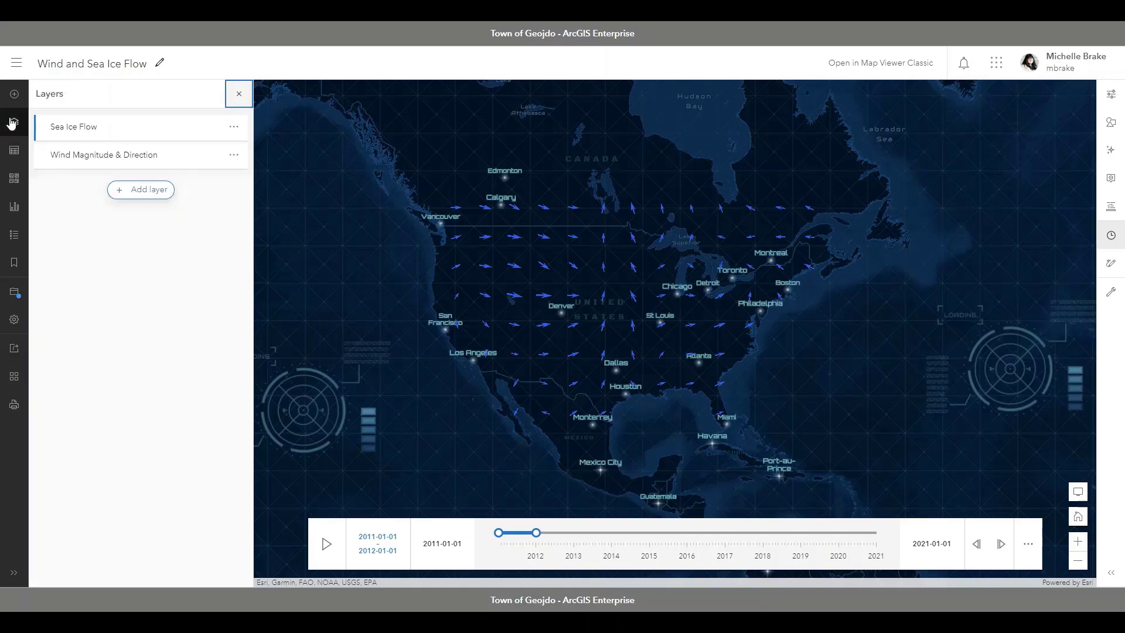
Apply the Flow style to the Wind Magnitude & Direction layer.
left_click(97, 156)
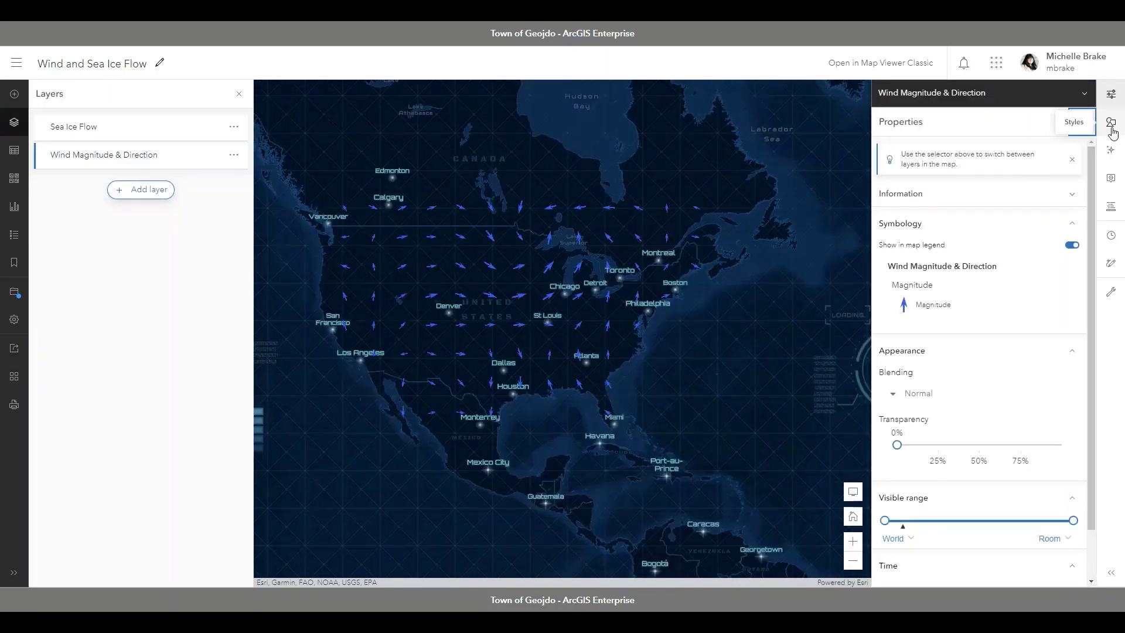
left_click(1111, 128)
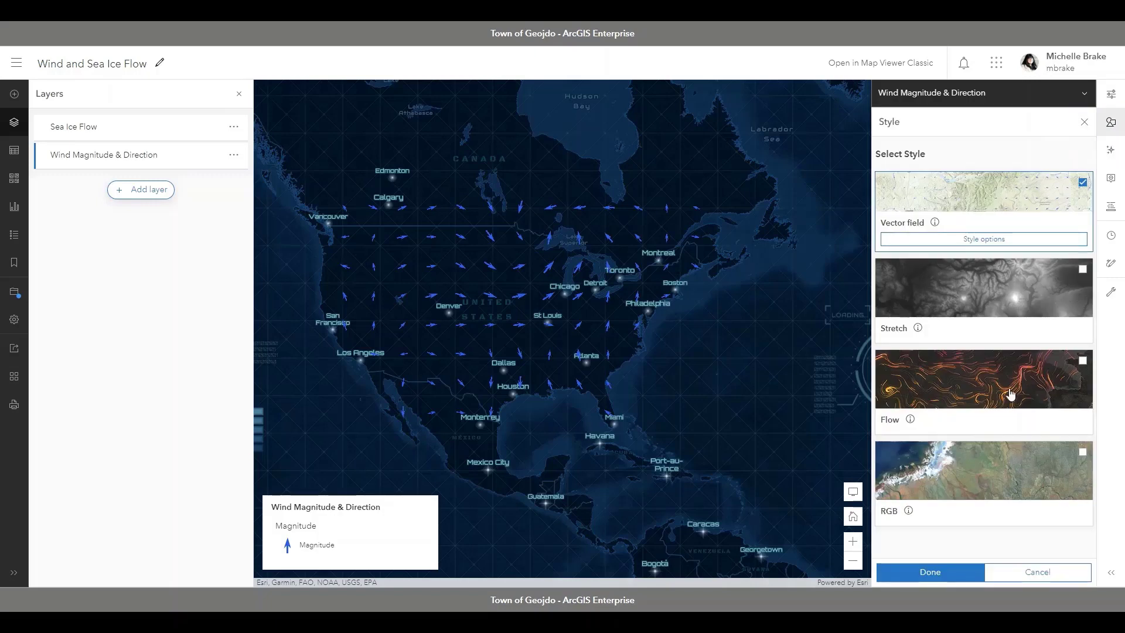
left_click(1011, 394)
left_click(983, 239)
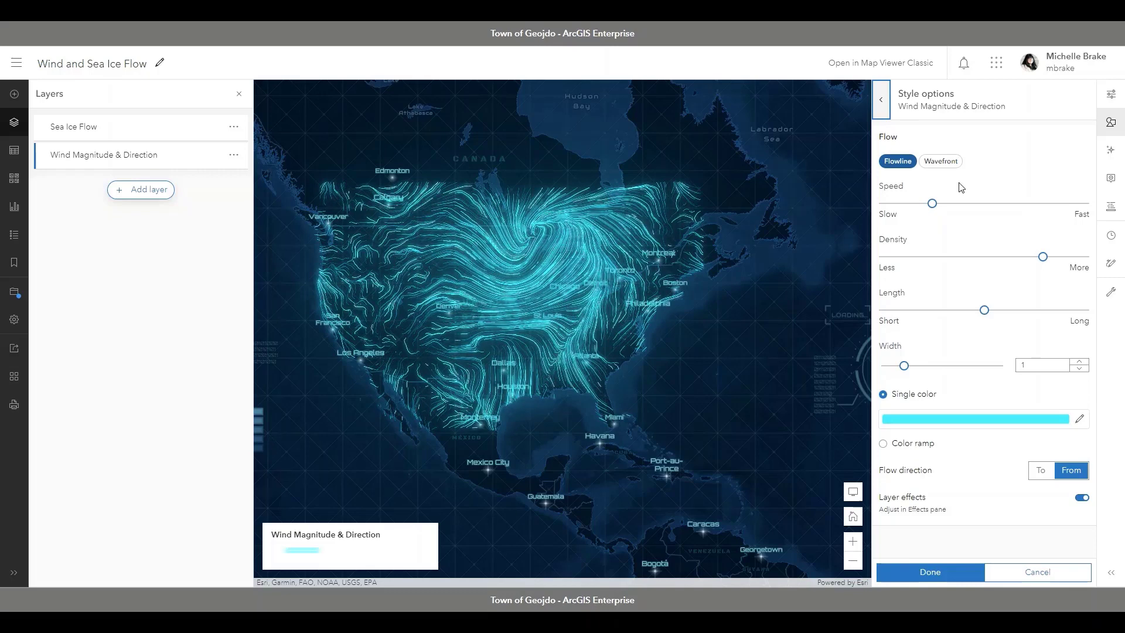
Make the wind flow lines faster, at maximum density and maximum length.
left_click_drag(933, 203, 1006, 203)
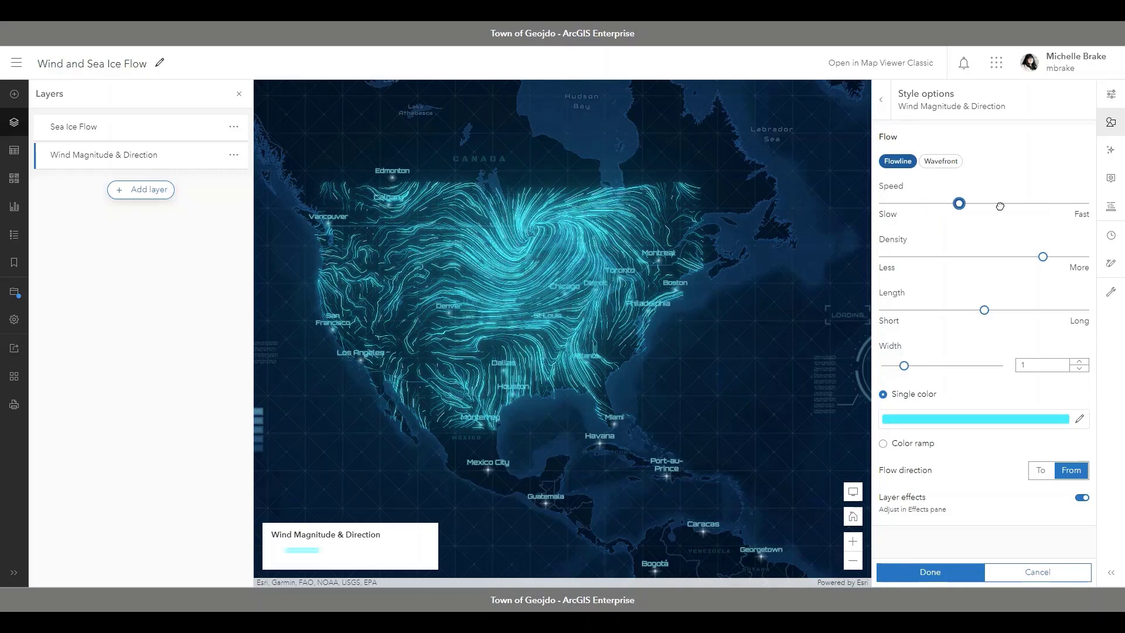
left_click_drag(1044, 257, 1108, 262)
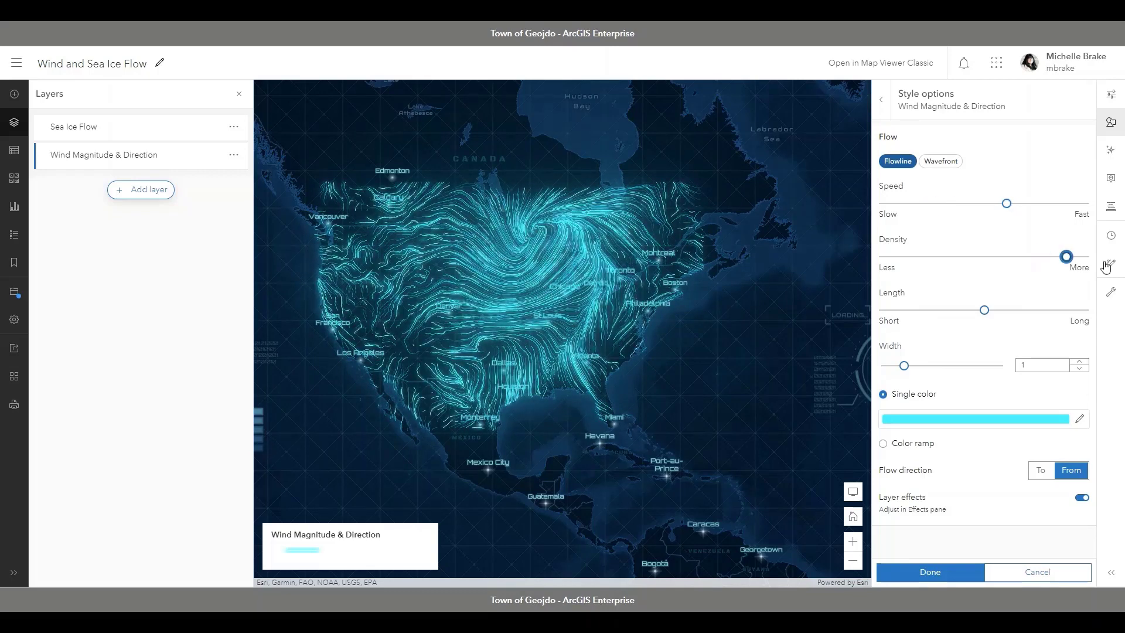
left_click_drag(984, 309, 1101, 312)
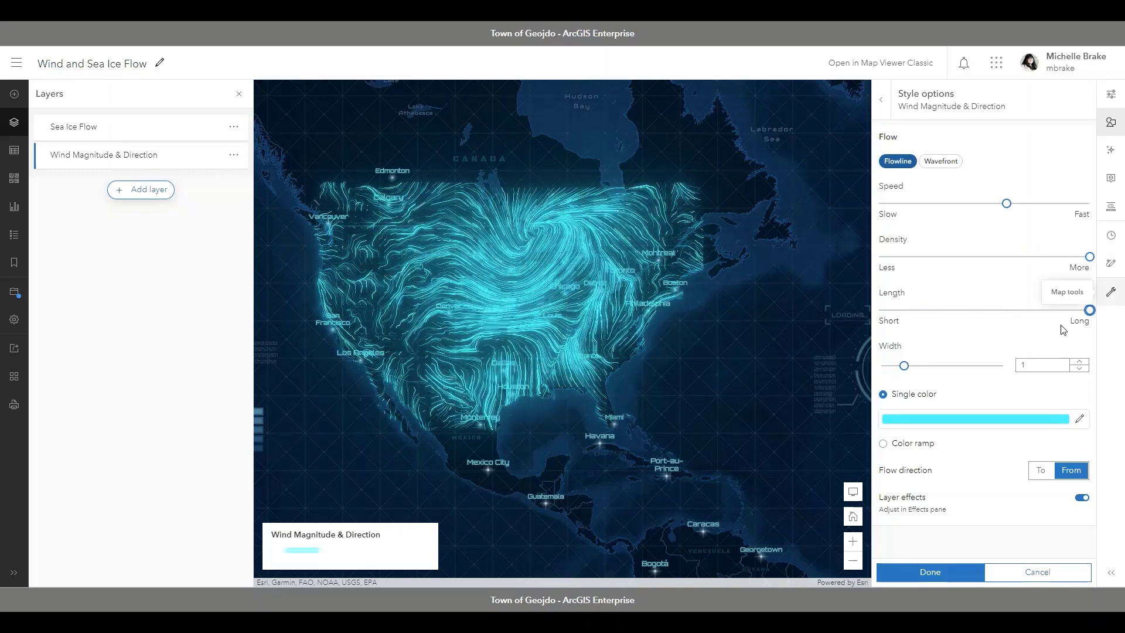
Colour the wind flow by magnitude with the ramp's top break lowered to 7.7.
left_click(883, 447)
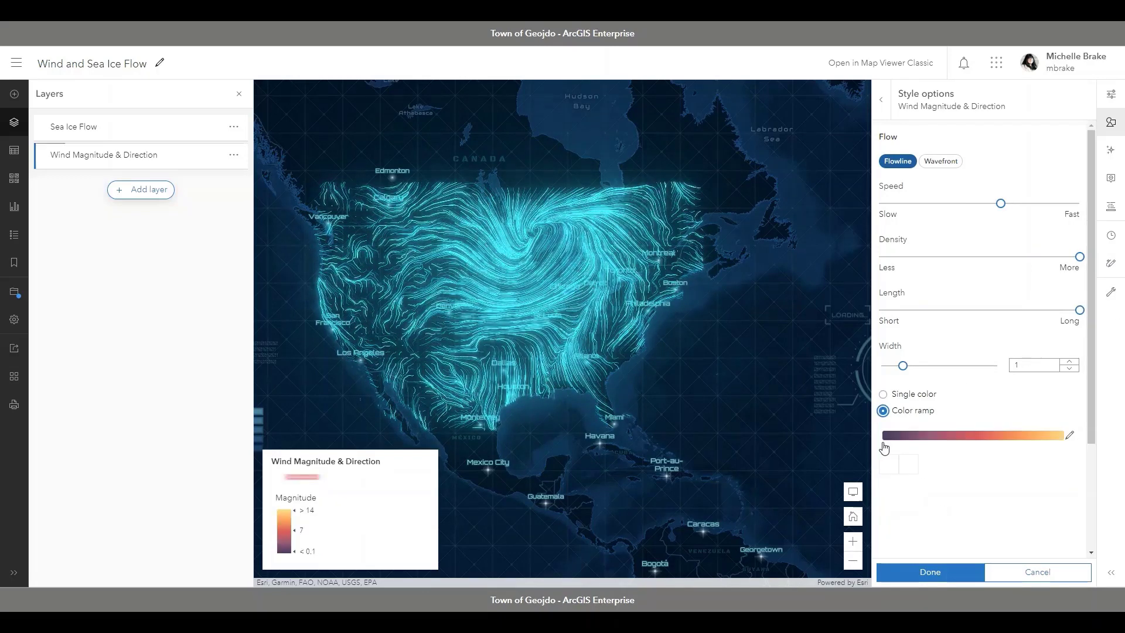
scroll(1053, 452, "down", 1)
scroll(1053, 452, "down", 1)
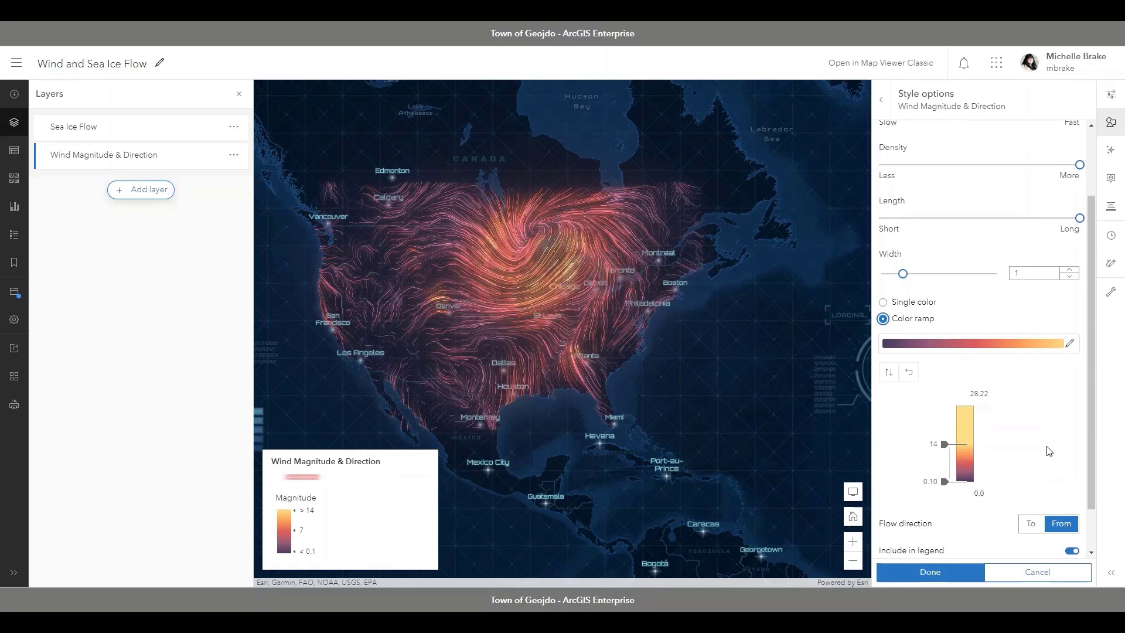
left_click_drag(946, 420, 946, 436)
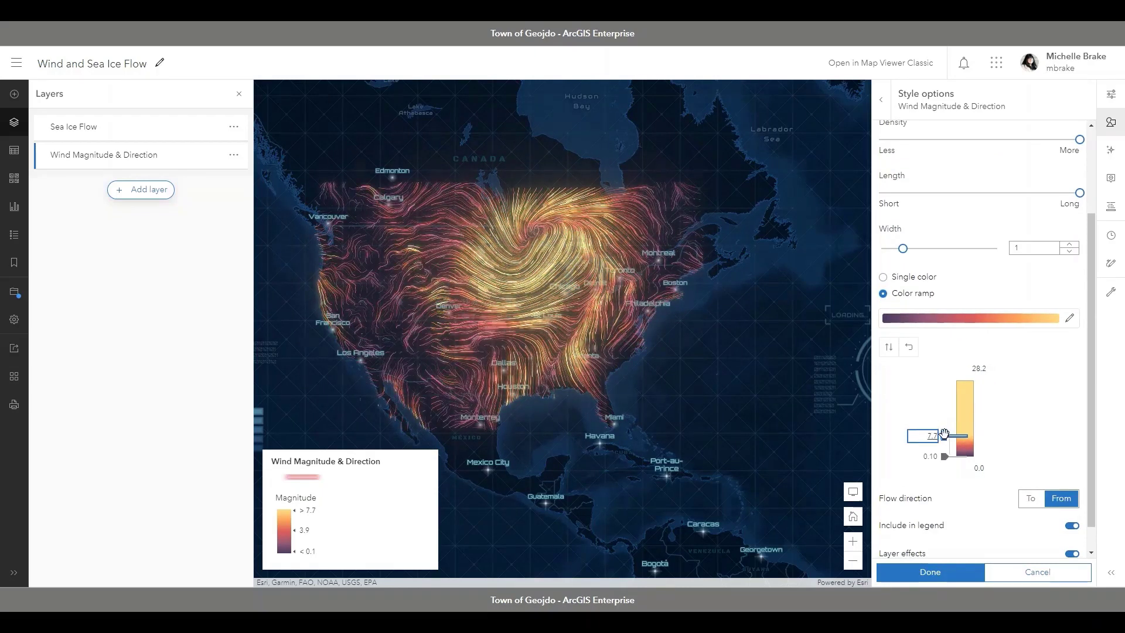
scroll(1028, 413, "down", 1)
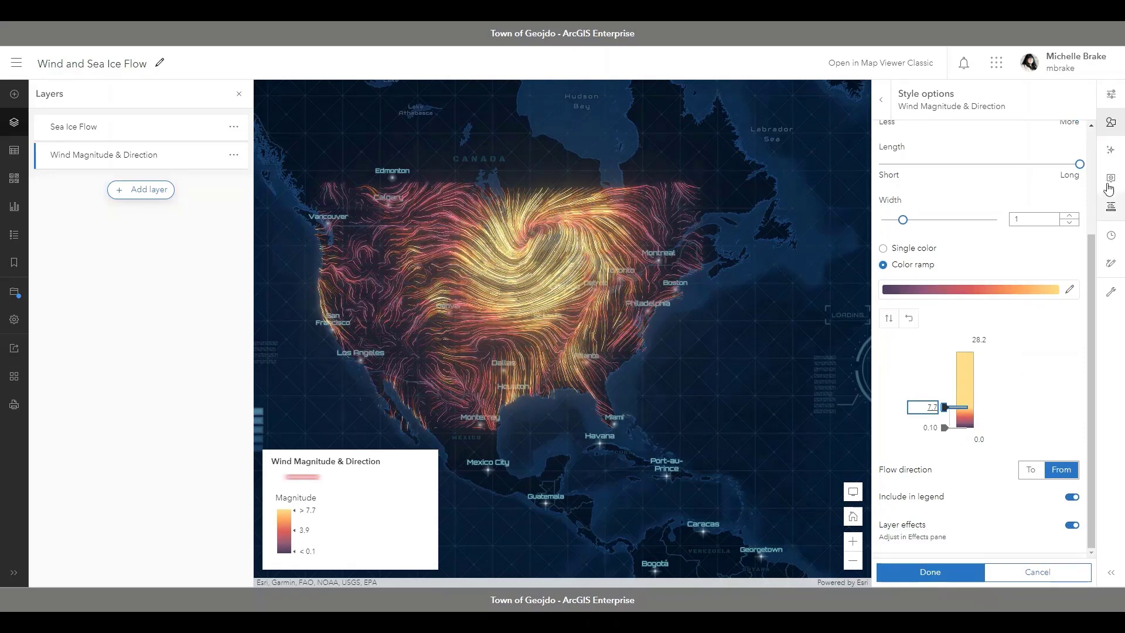
Enable Brightness & Contrast on the wind layer with brightness 129 and contrast 98.
left_click(1112, 150)
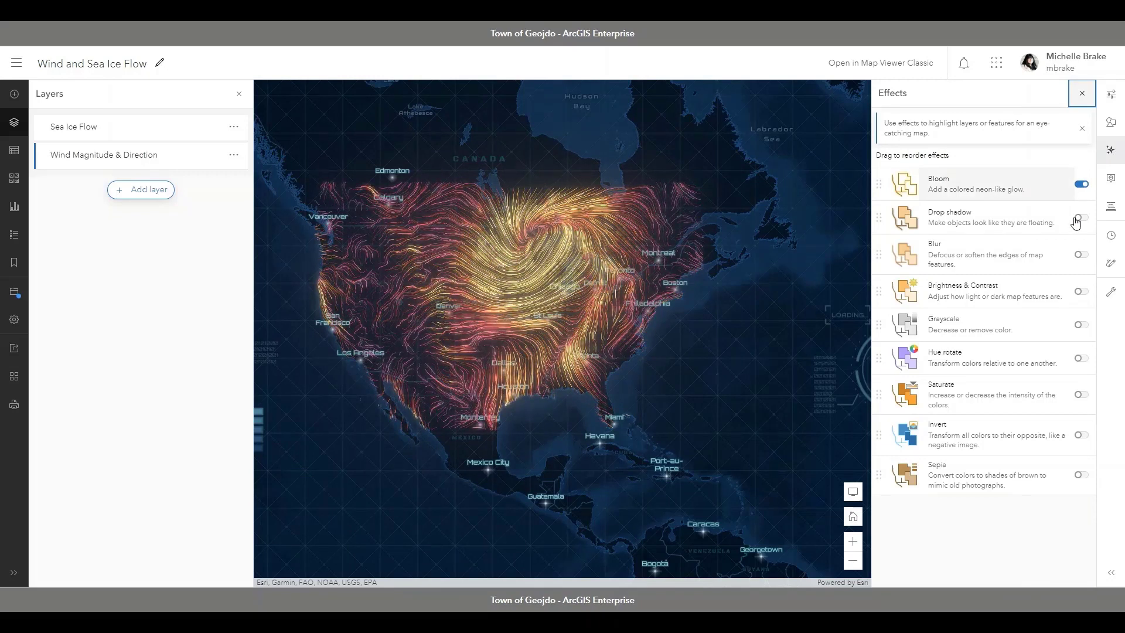
left_click(1081, 292)
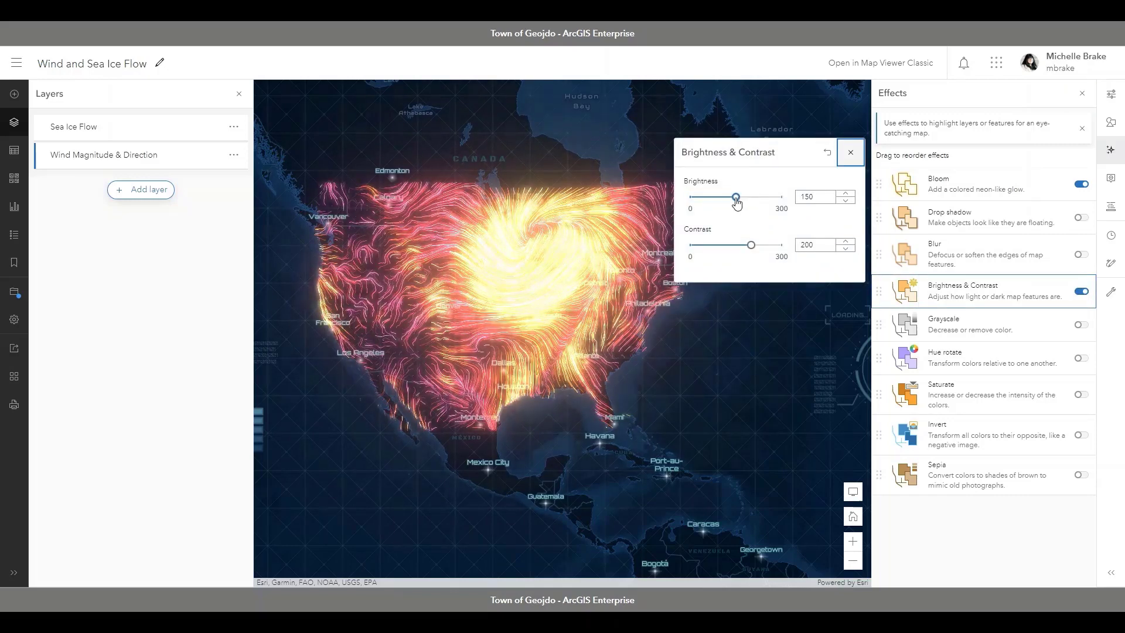
left_click_drag(737, 198, 730, 197)
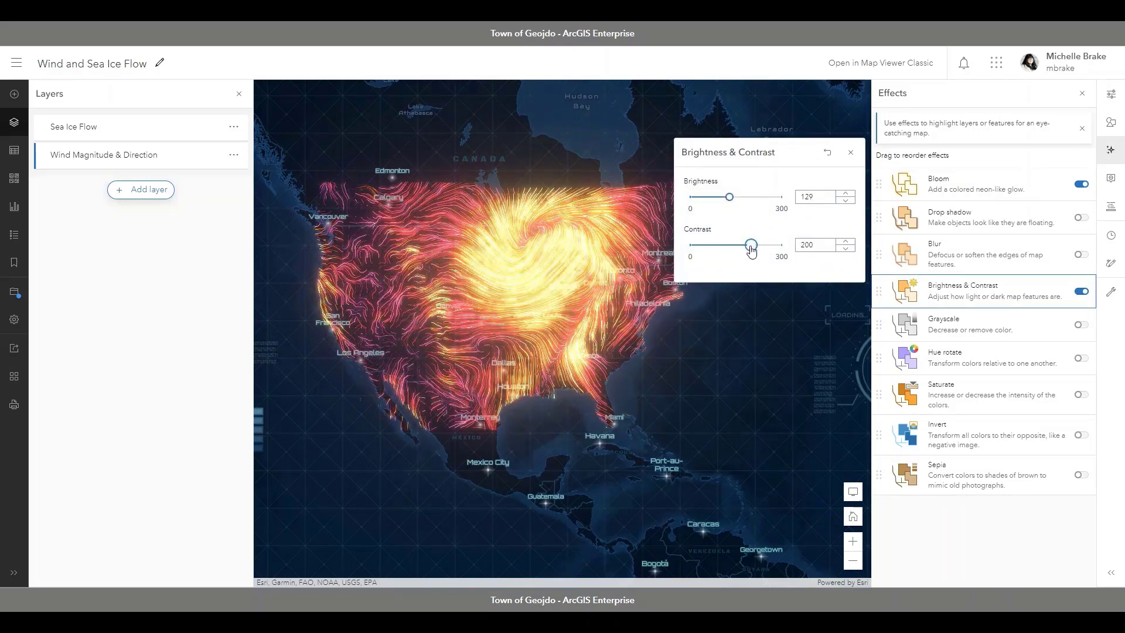
left_click_drag(752, 249, 721, 249)
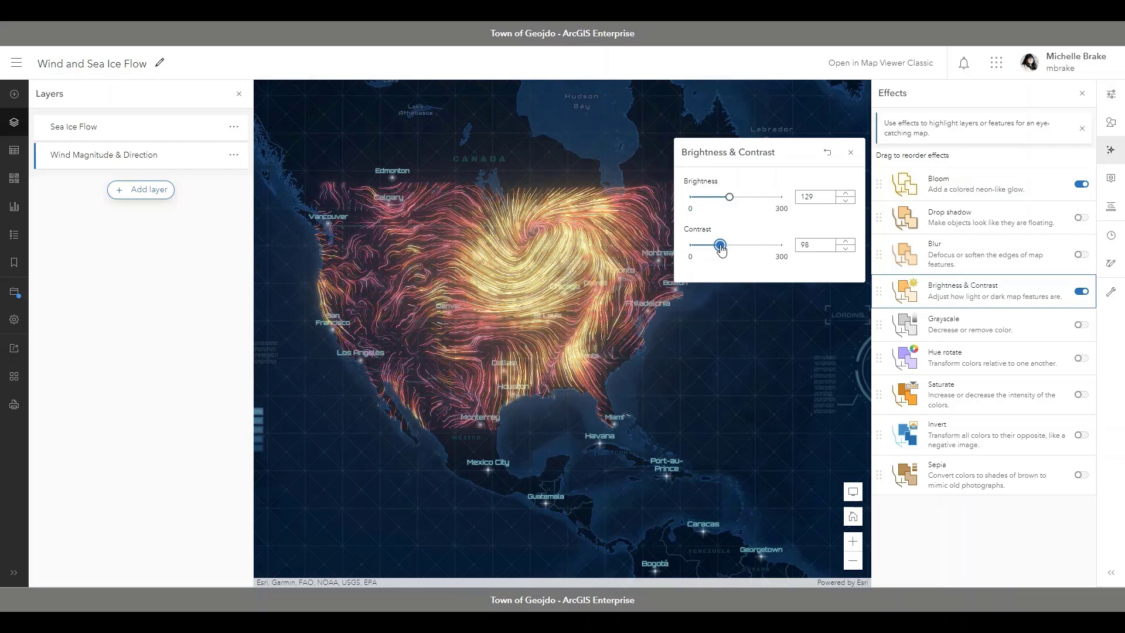
left_click(850, 152)
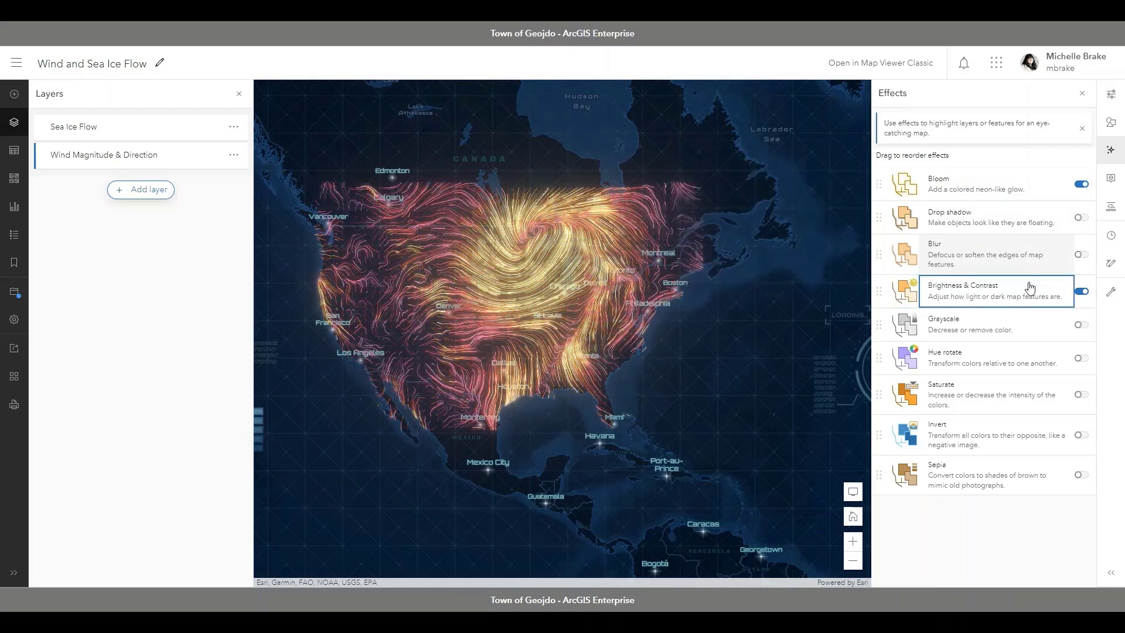
Give the wind layer a Drop shadow effect.
left_click(1082, 218)
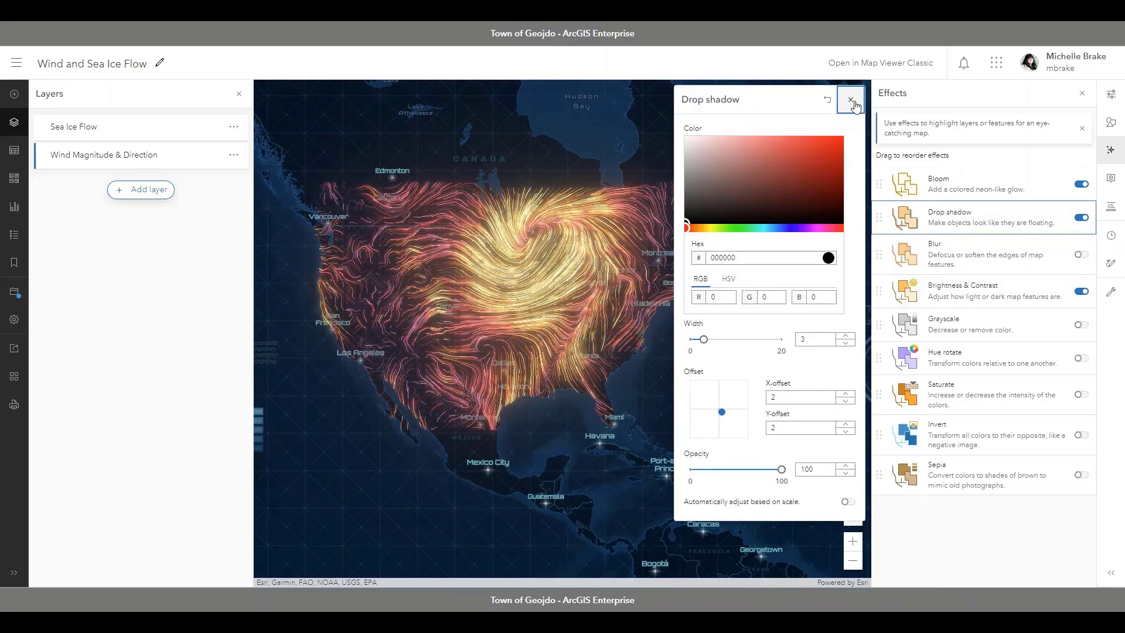
left_click(851, 100)
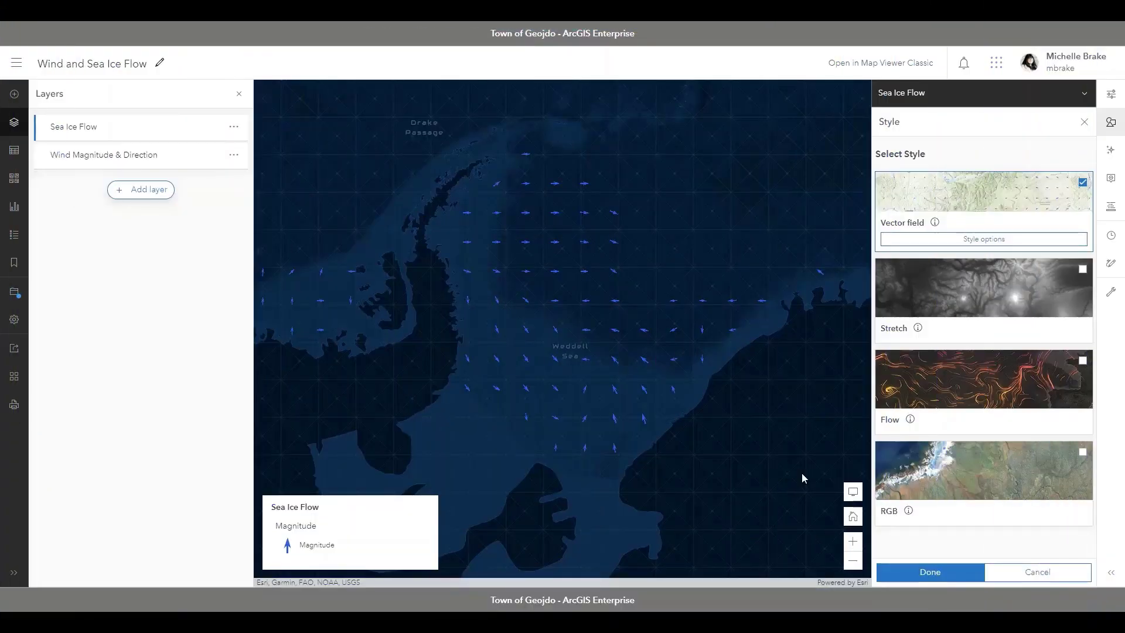
Render Sea Ice Flow as Wavefront flow with longer dashes and 6.4 stroke width.
left_click(942, 406)
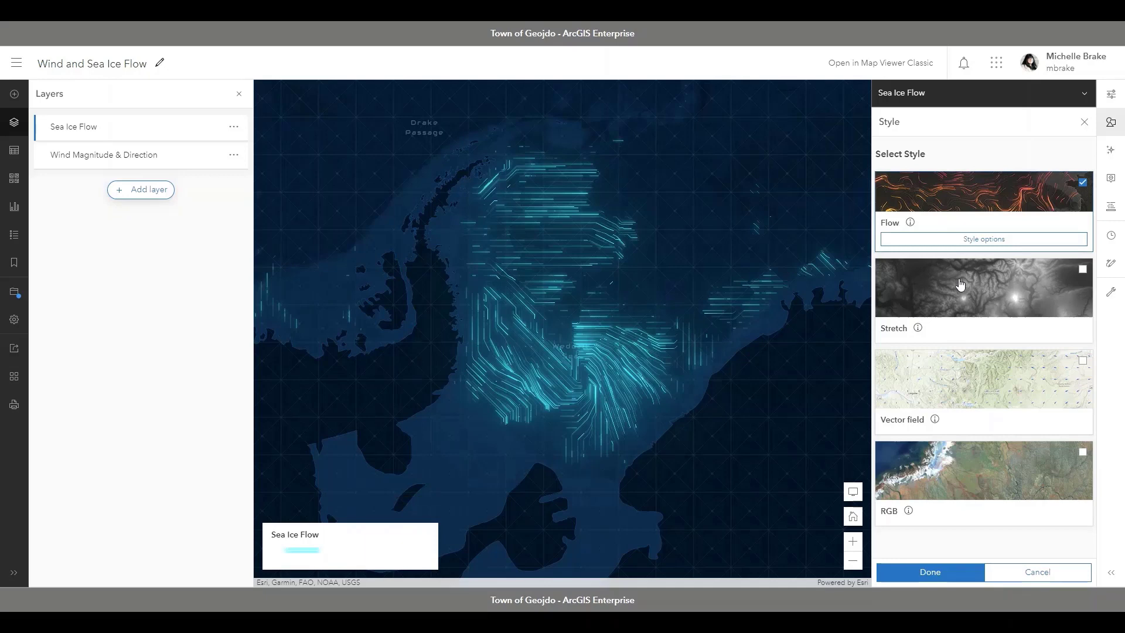
left_click(974, 239)
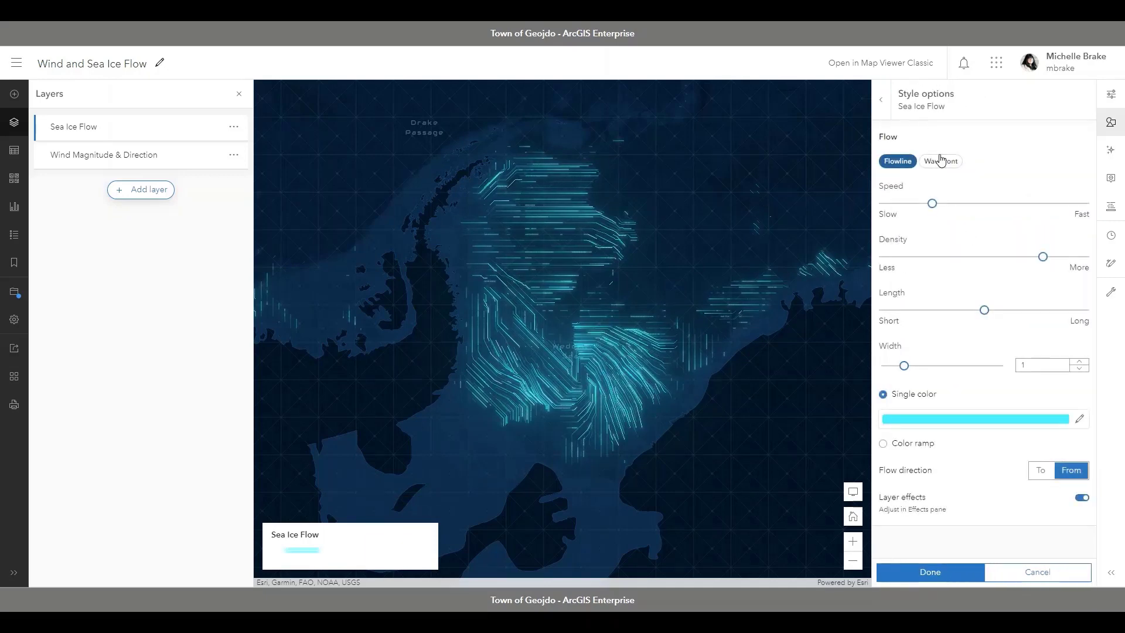
left_click(940, 160)
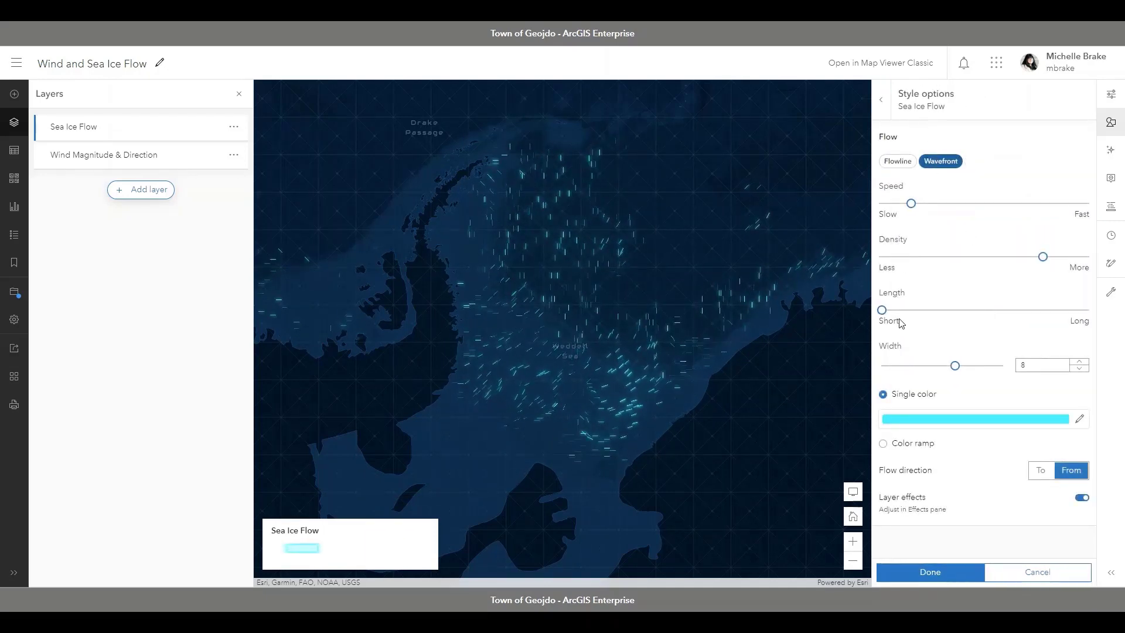
left_click_drag(882, 310, 971, 310)
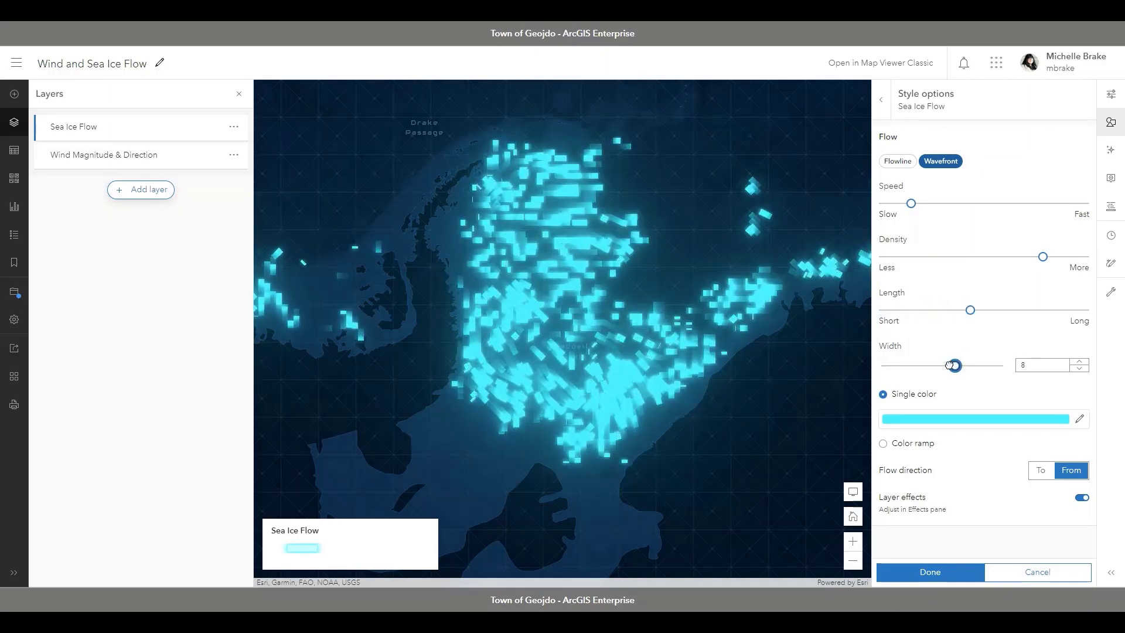
left_click_drag(954, 365, 915, 366)
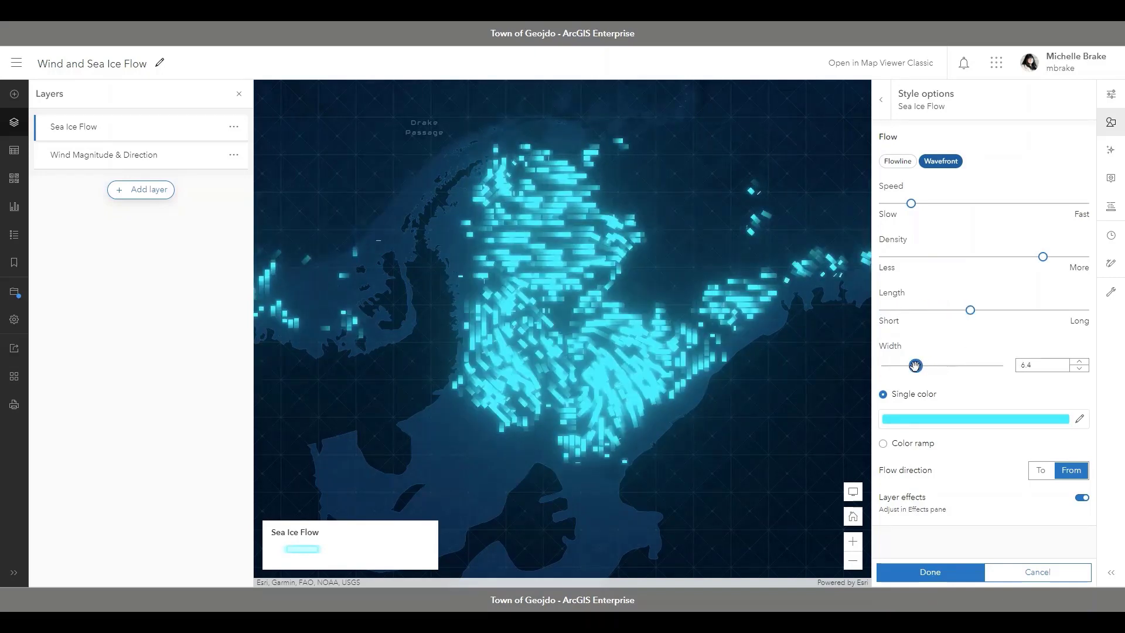
Colour the sea ice flow by magnitude with the ramp topping out at 6.5.
left_click(884, 443)
scroll(955, 463, "down", 1)
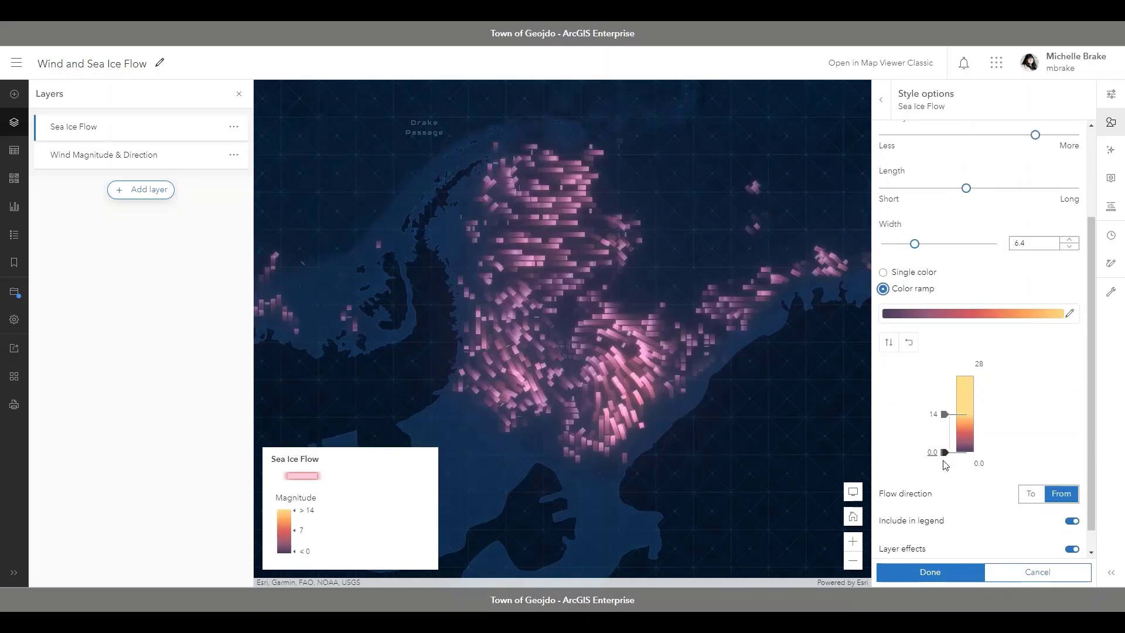
scroll(946, 465, "down", 1)
left_click_drag(944, 391, 945, 410)
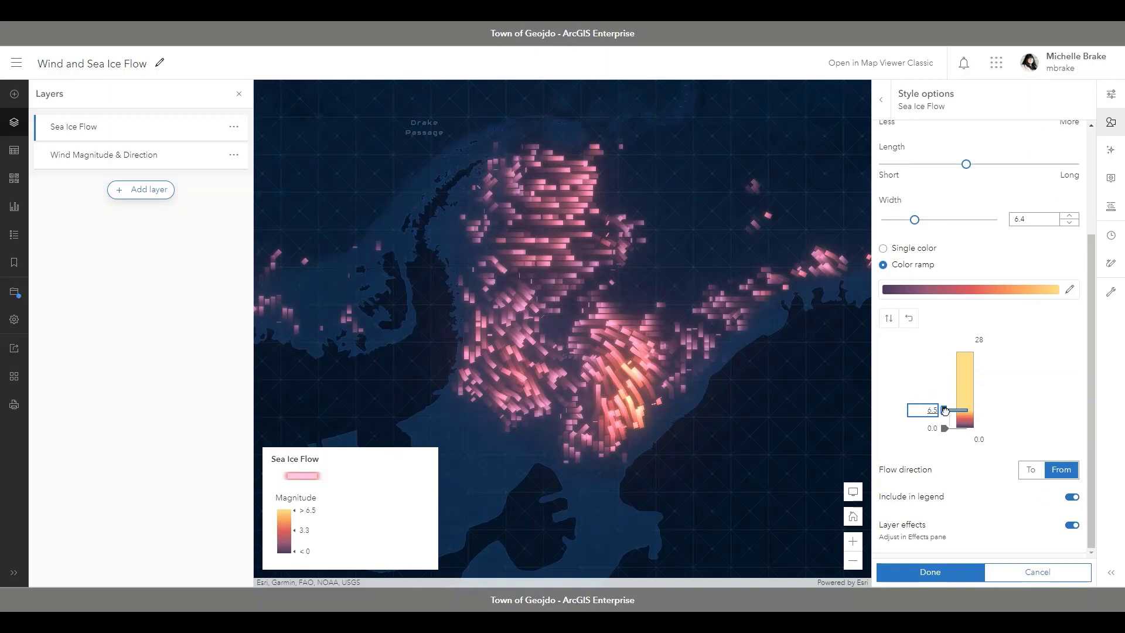
Enable Drop shadow and Brightness & Contrast effects on the Sea Ice Flow layer.
left_click(1110, 150)
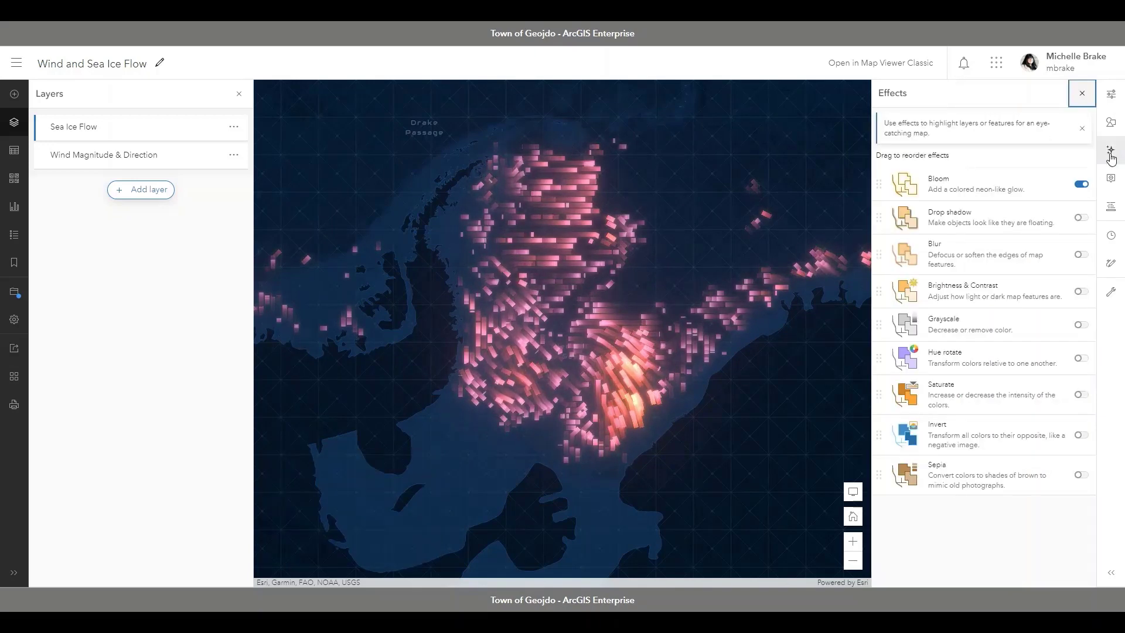
left_click(1081, 217)
left_click(1081, 292)
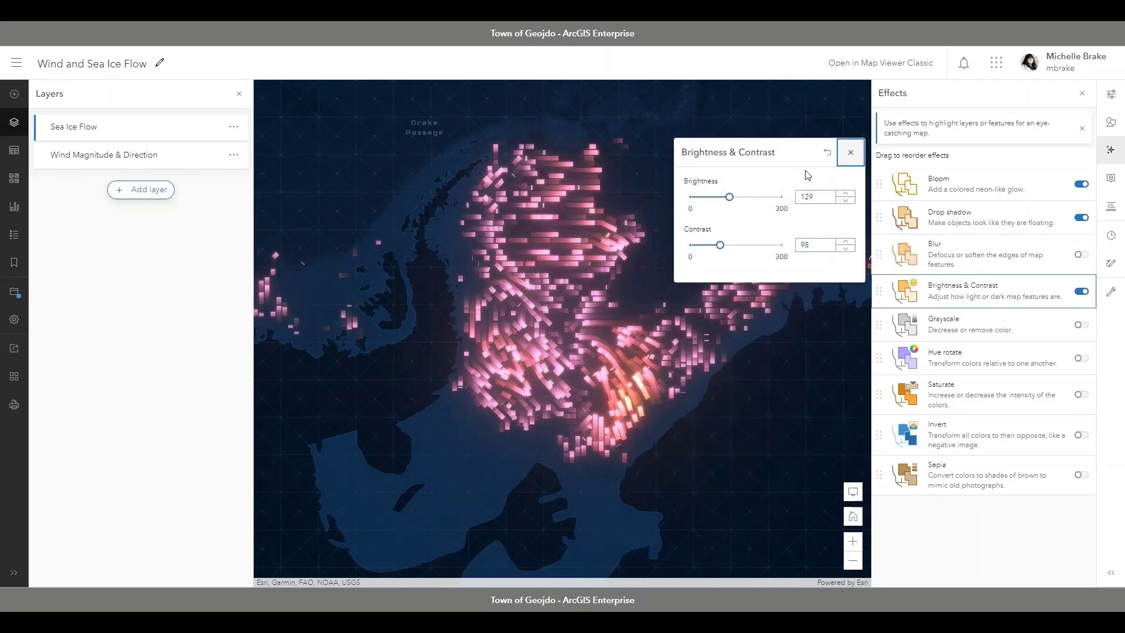
left_click(850, 155)
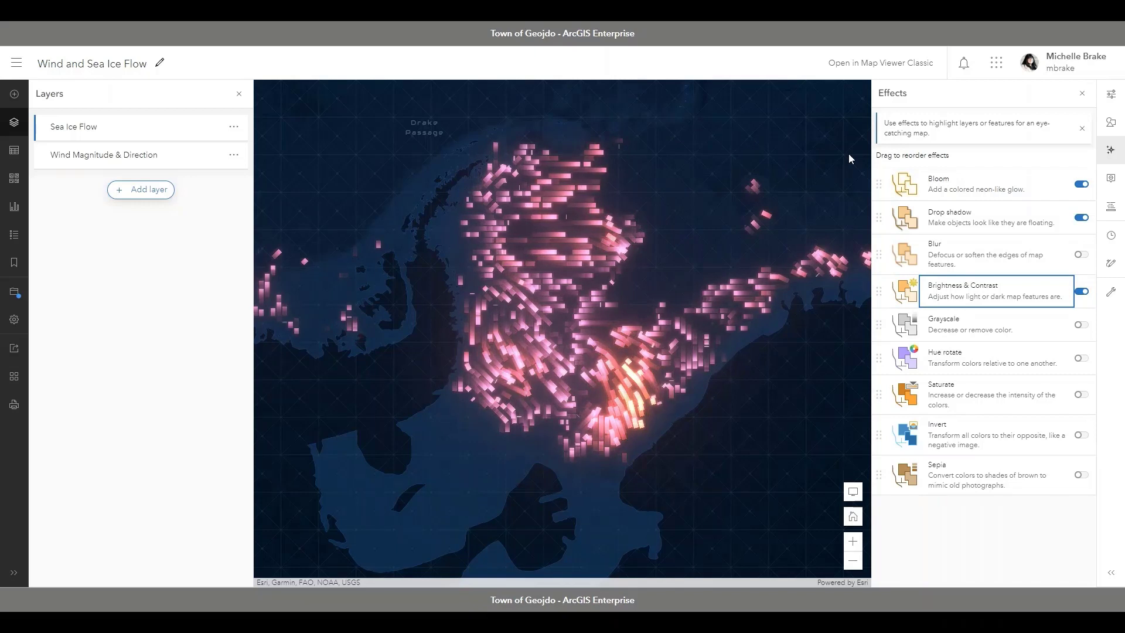